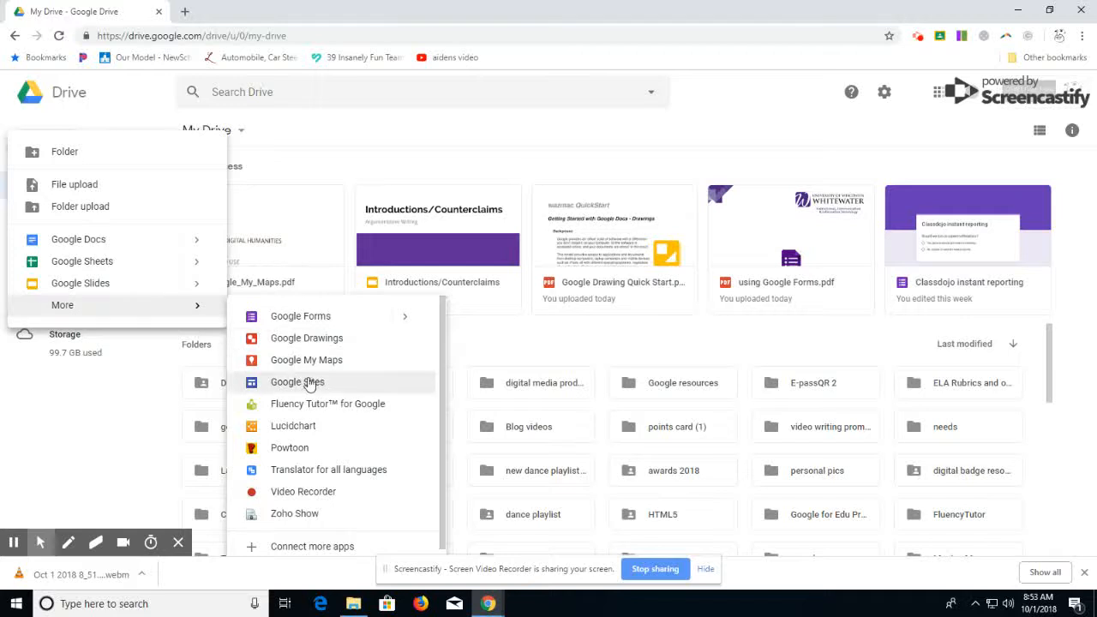
Step: Create a new Google My Maps map from Drive and place a marker titled "city" at San Francisco
{"action": "left_click", "coordinate": [301, 364]}
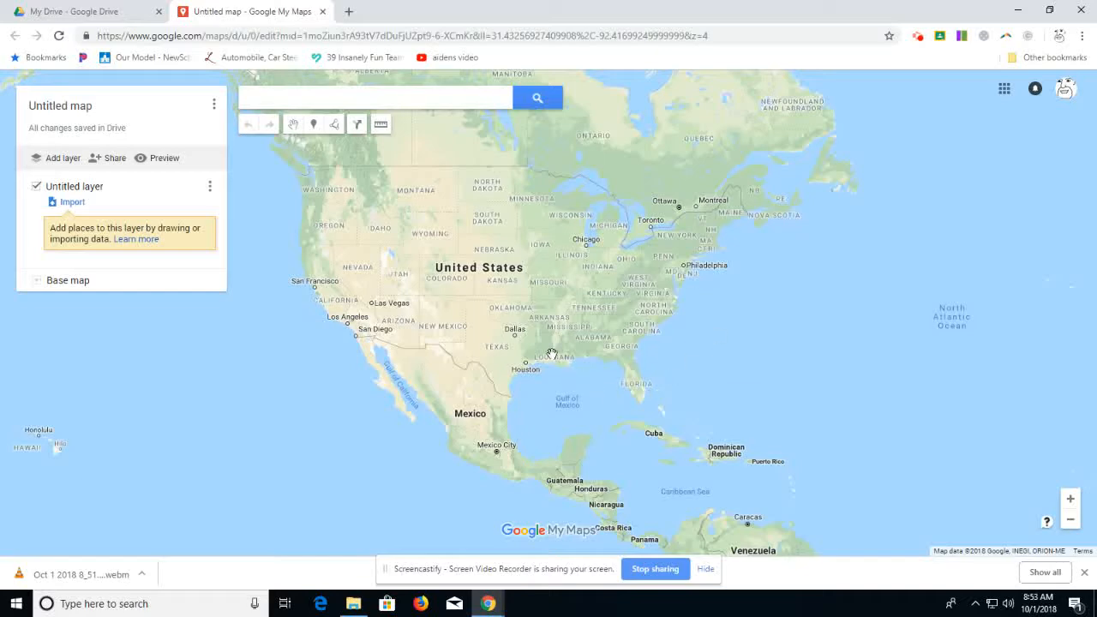
{"action": "left_click_drag", "start_coordinate": [598, 320], "coordinate": [686, 338]}
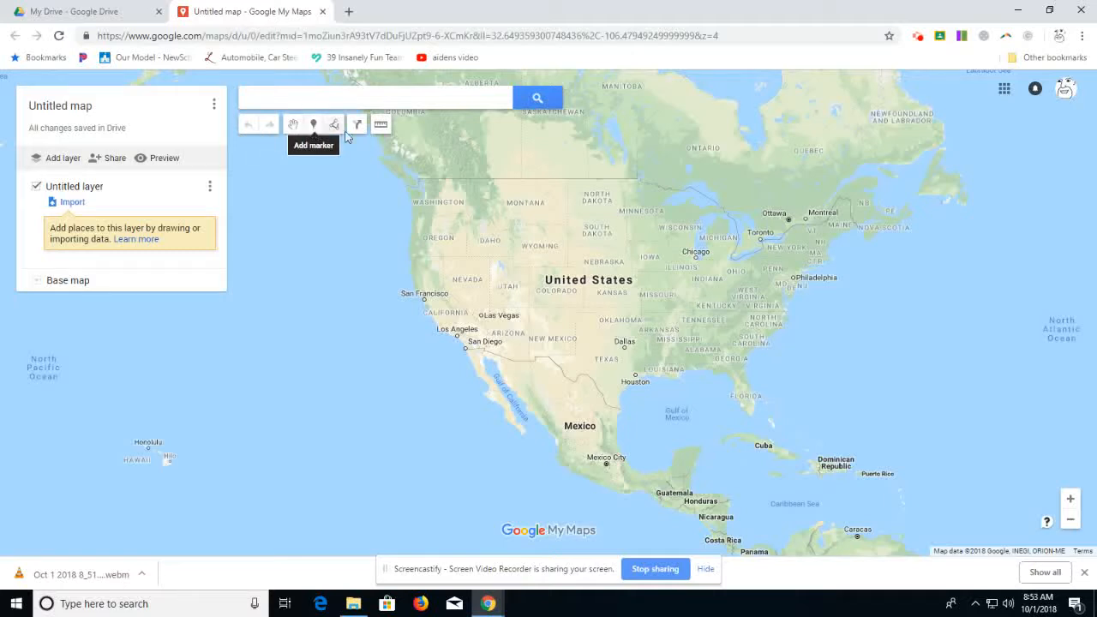
{"action": "left_click", "coordinate": [313, 128]}
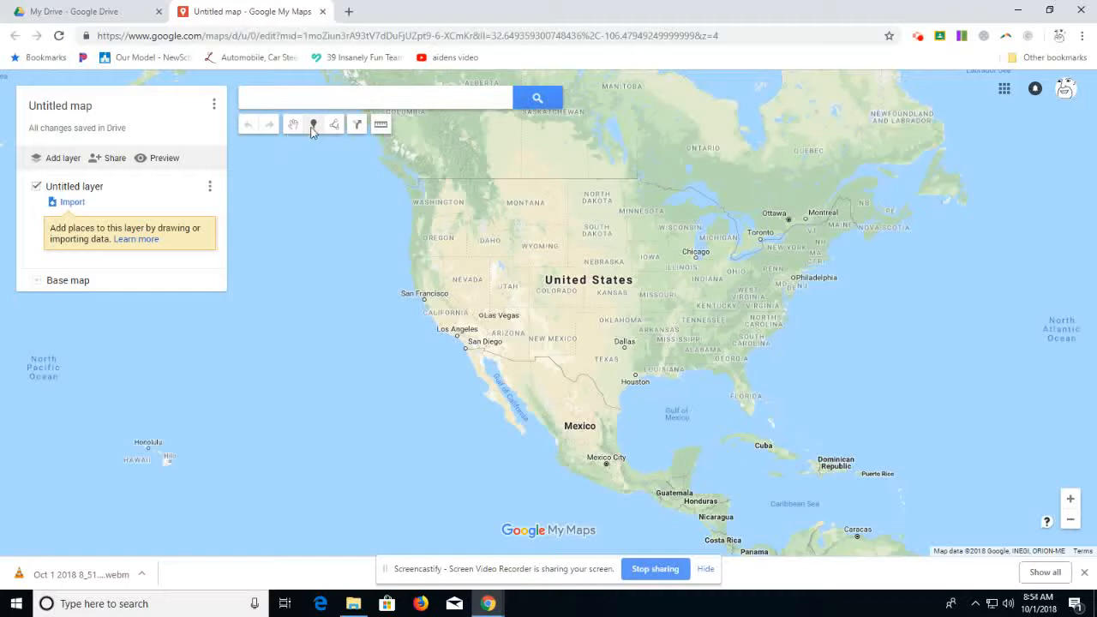
{"action": "left_click", "coordinate": [424, 300]}
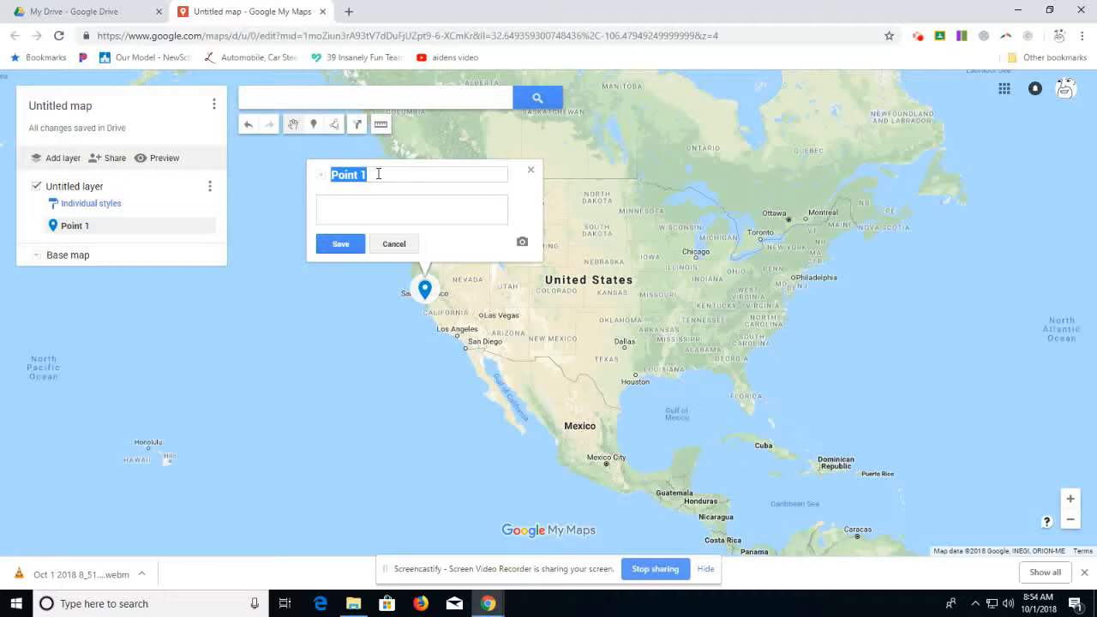
{"action": "type", "text": "city"}
Step: Search Google Images for "san fran" and attach the first Golden Gate Bridge skyline picture to the marker
{"action": "left_click", "coordinate": [523, 244]}
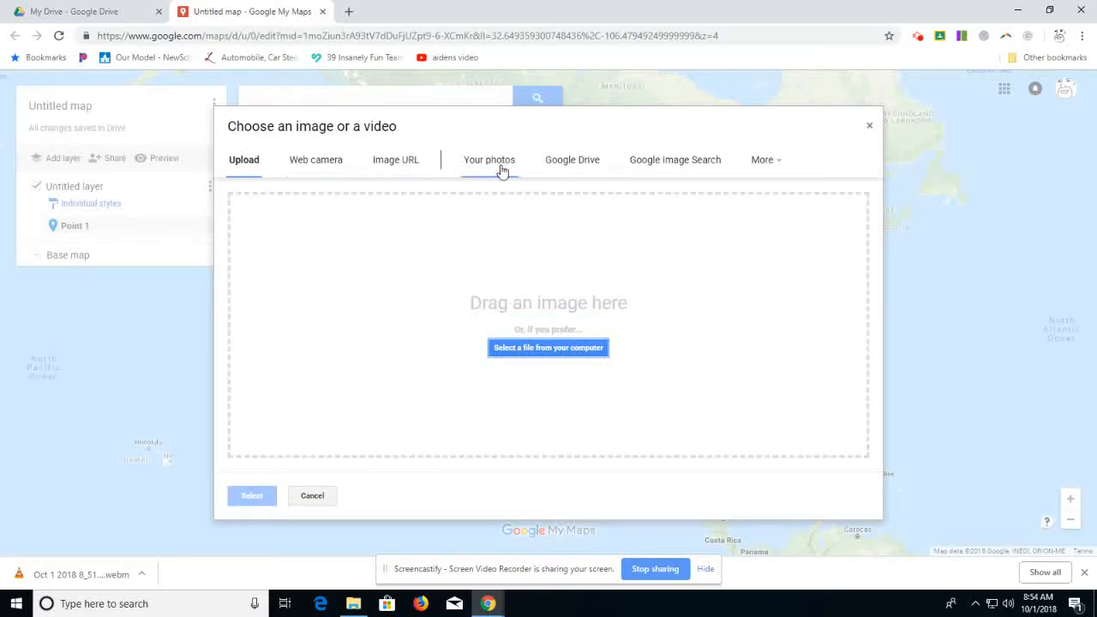
{"action": "left_click", "coordinate": [682, 166]}
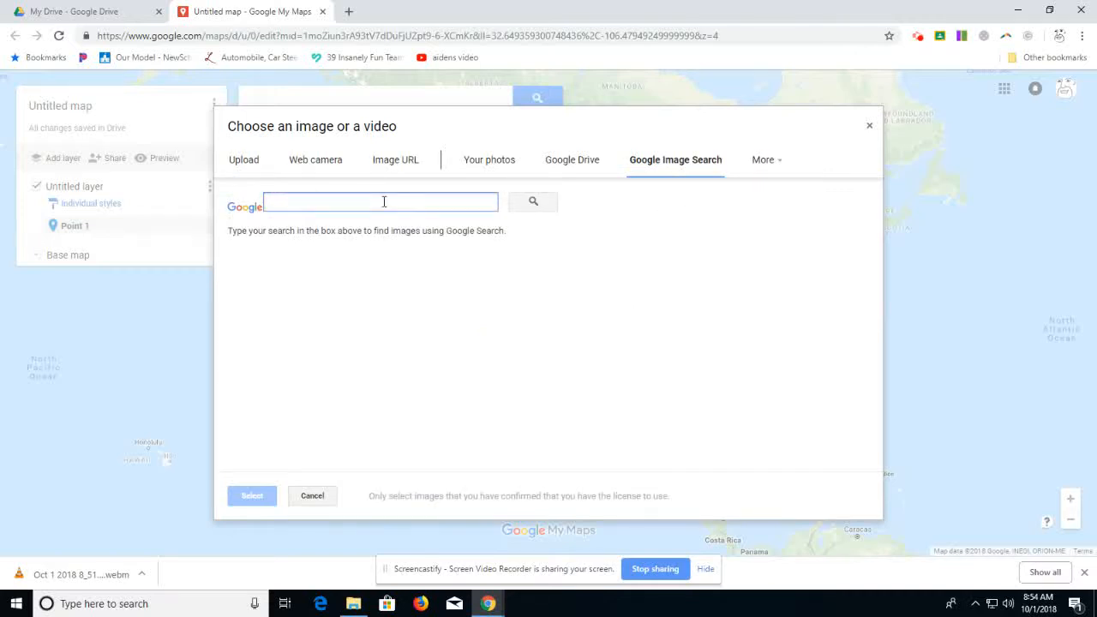
{"action": "type", "text": "san fran"}
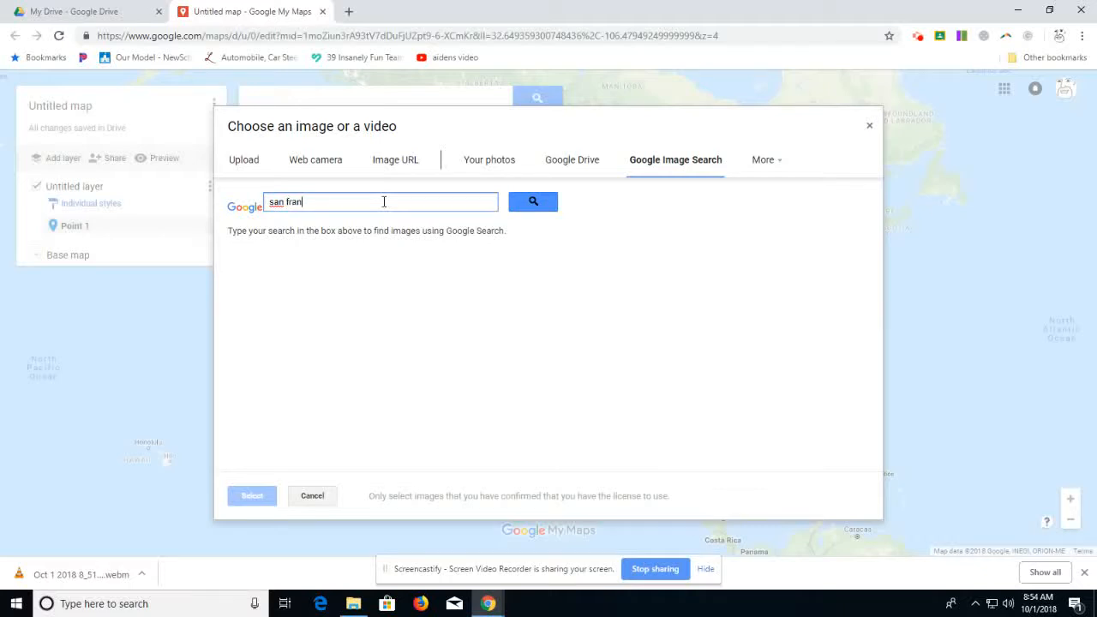
{"action": "key", "text": "Return"}
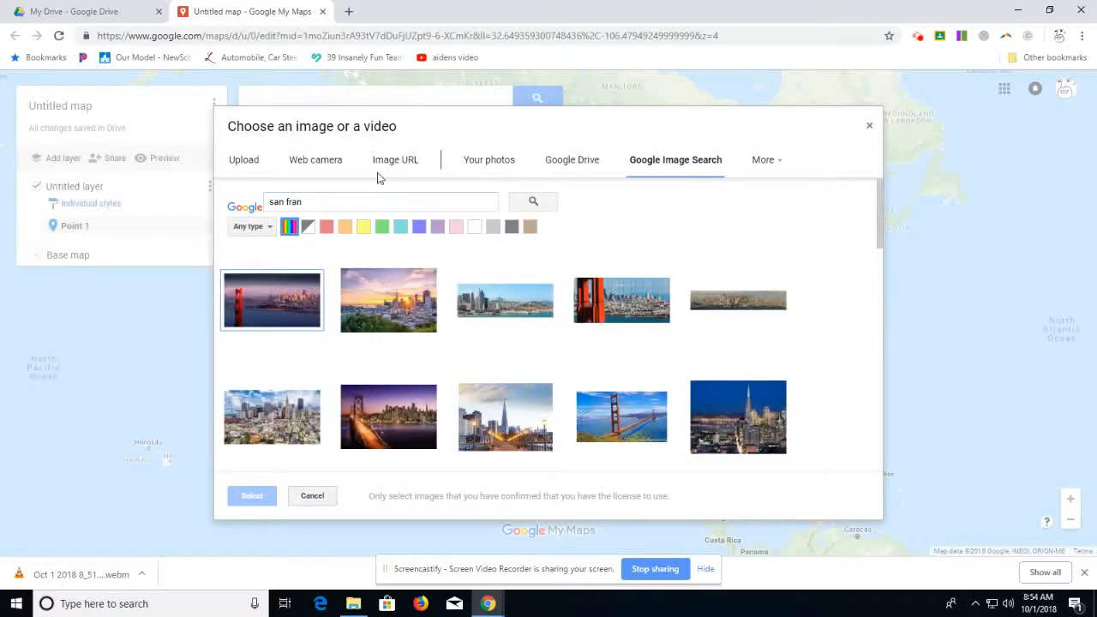
{"action": "left_click", "coordinate": [245, 308]}
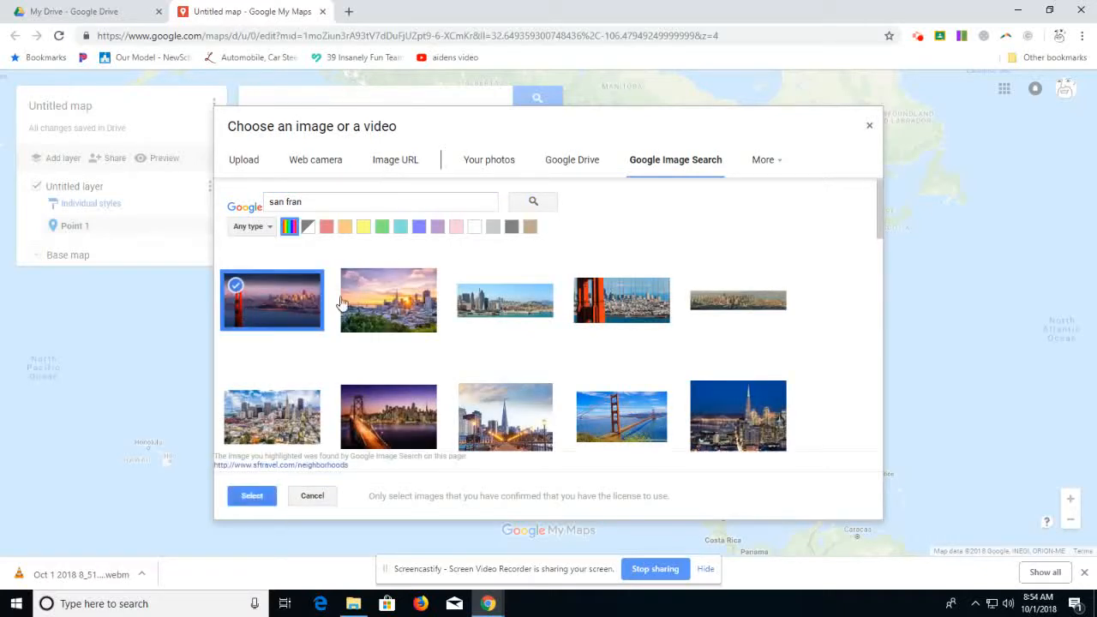
{"action": "left_click", "coordinate": [251, 495]}
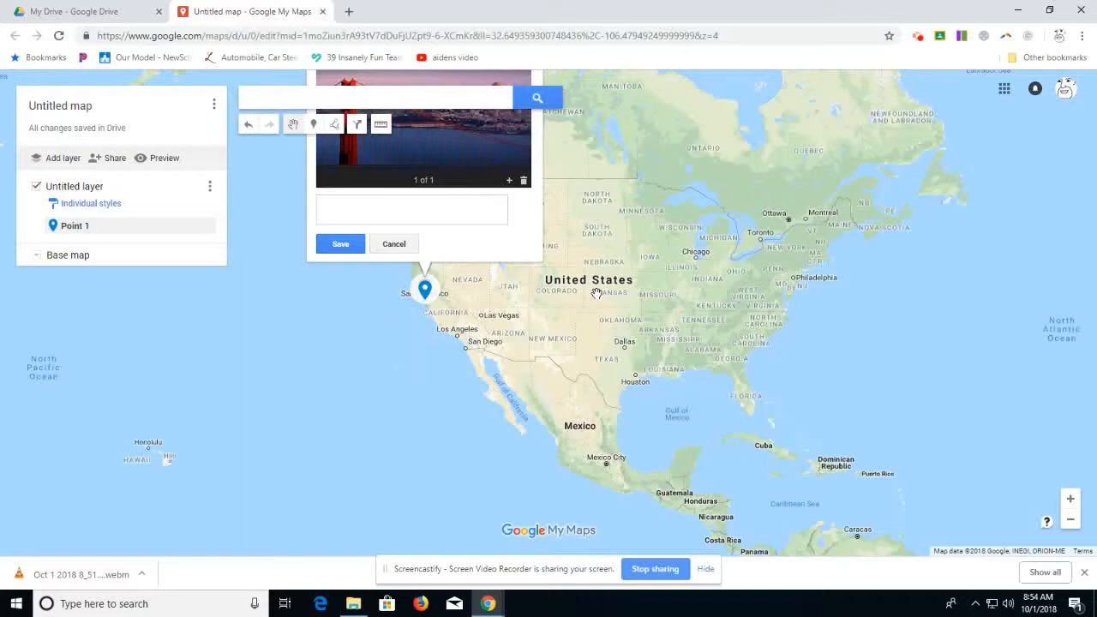
Step: Add the description "golden gate bridge" to the city marker, save it and close its info card
{"action": "scroll", "coordinate": [597, 311], "scroll_direction": "up", "scroll_amount": 1}
{"action": "mouse_move", "coordinate": [455, 215]}
{"action": "left_mouse_down"}
{"action": "mouse_move", "coordinate": [584, 366]}
{"action": "mouse_move", "coordinate": [820, 467]}
{"action": "mouse_move", "coordinate": [813, 435]}
{"action": "mouse_move", "coordinate": [825, 426]}
{"action": "left_mouse_up"}
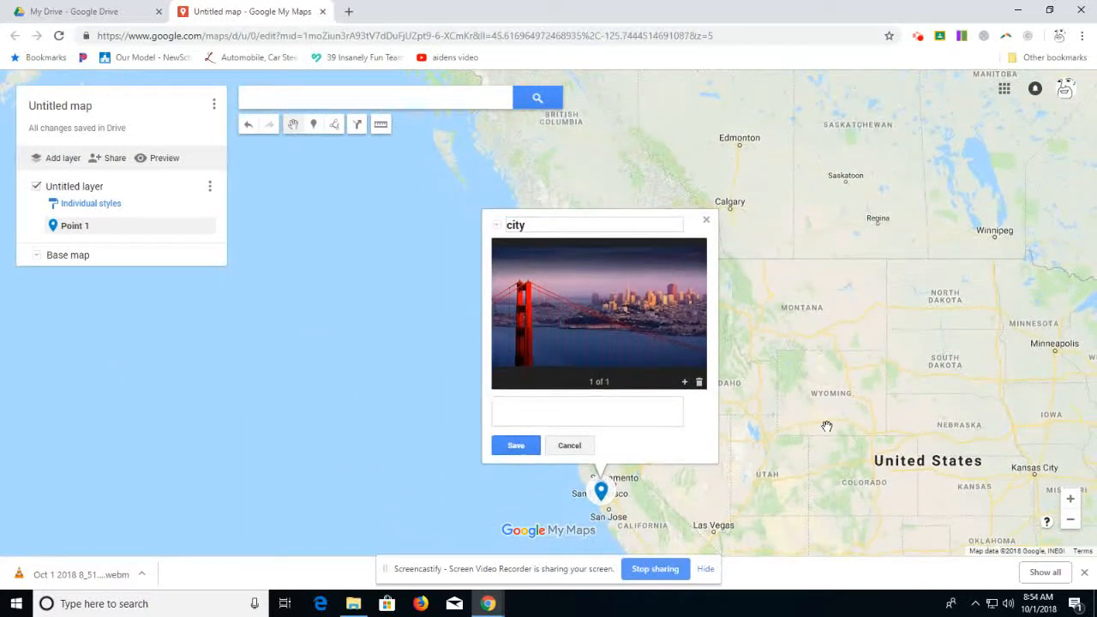
{"action": "scroll", "coordinate": [827, 426], "scroll_direction": "down", "scroll_amount": 1}
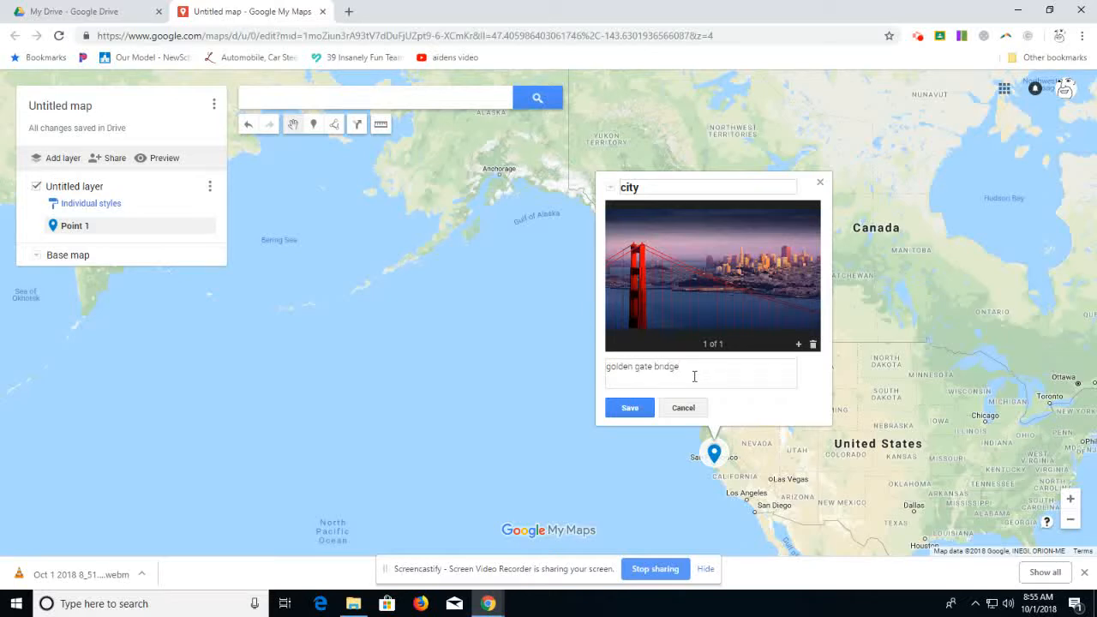
{"action": "left_click", "coordinate": [619, 410]}
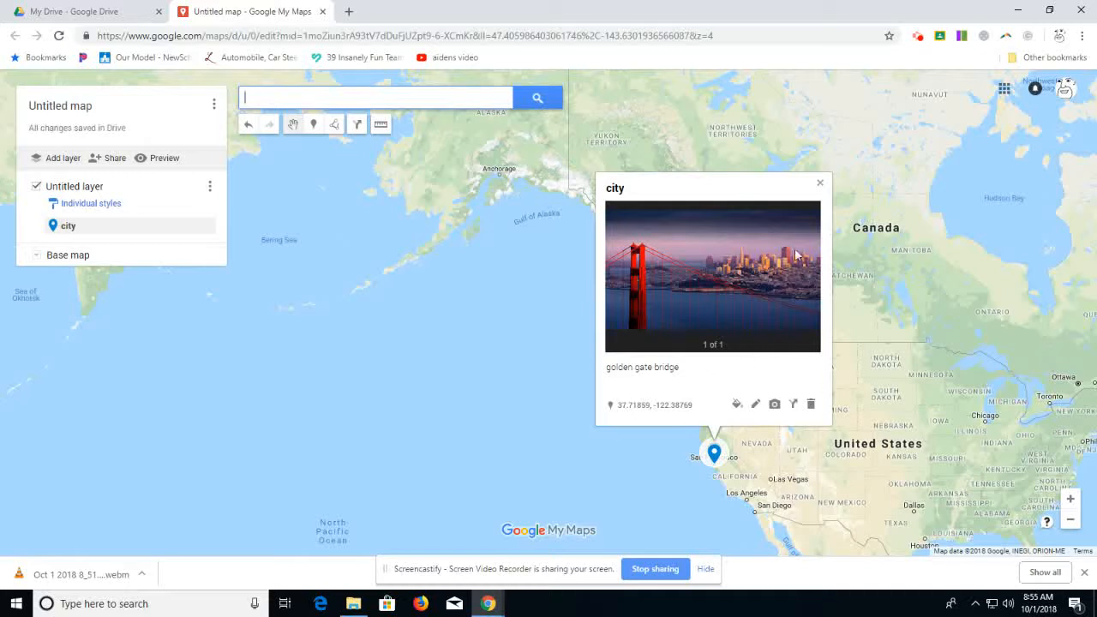
{"action": "left_click", "coordinate": [821, 186]}
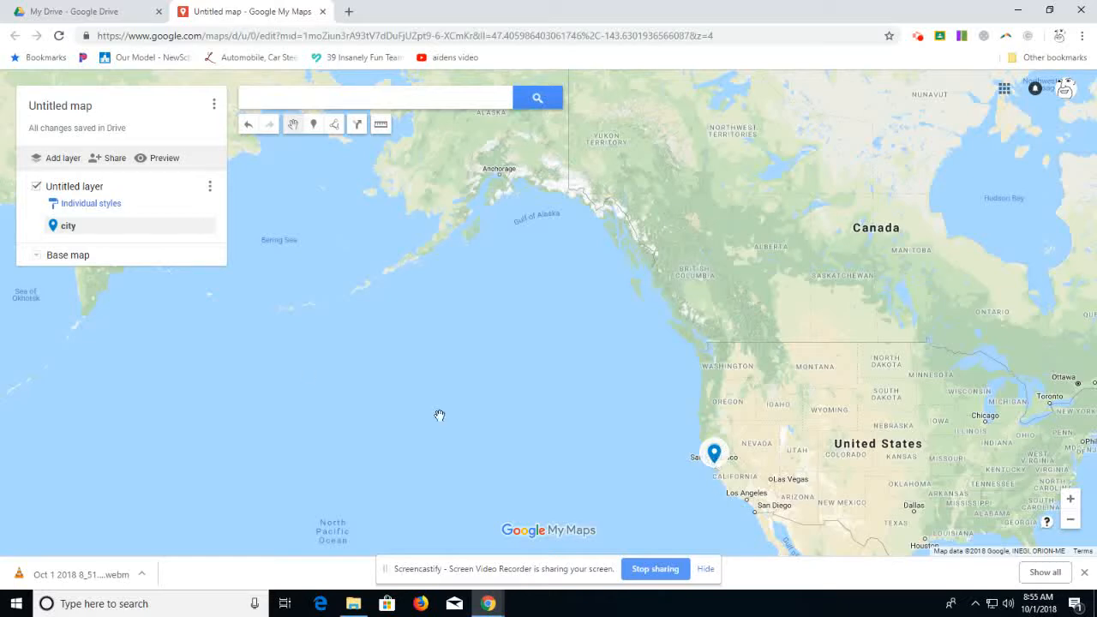
Step: Change the city marker's color to yellow-orange
{"action": "left_click", "coordinate": [94, 232]}
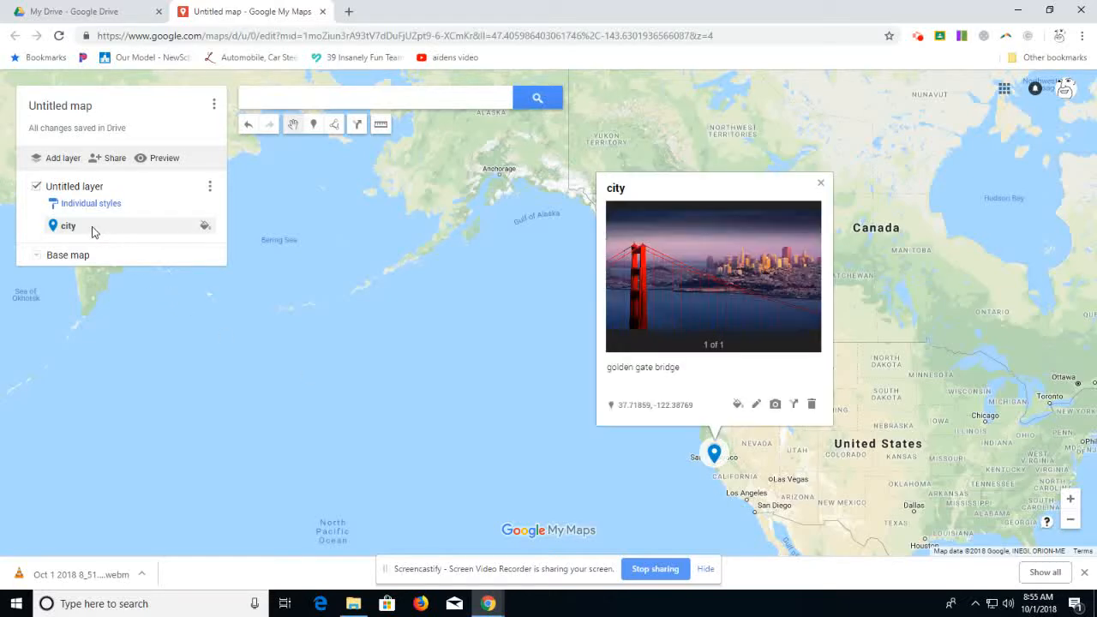
{"action": "left_click", "coordinate": [206, 227]}
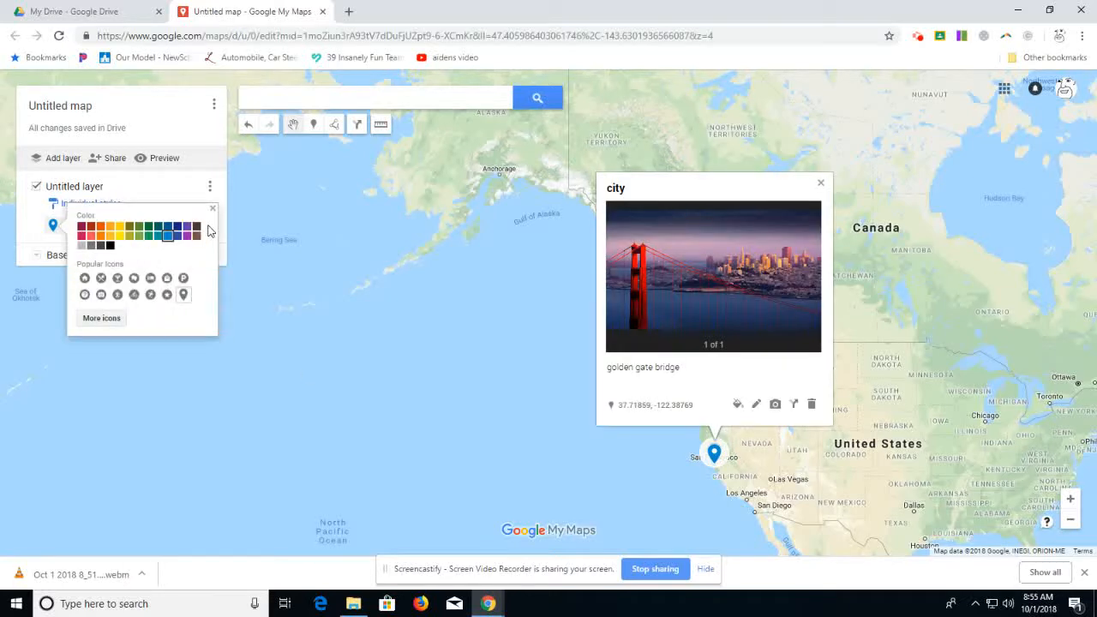
{"action": "left_click", "coordinate": [120, 241]}
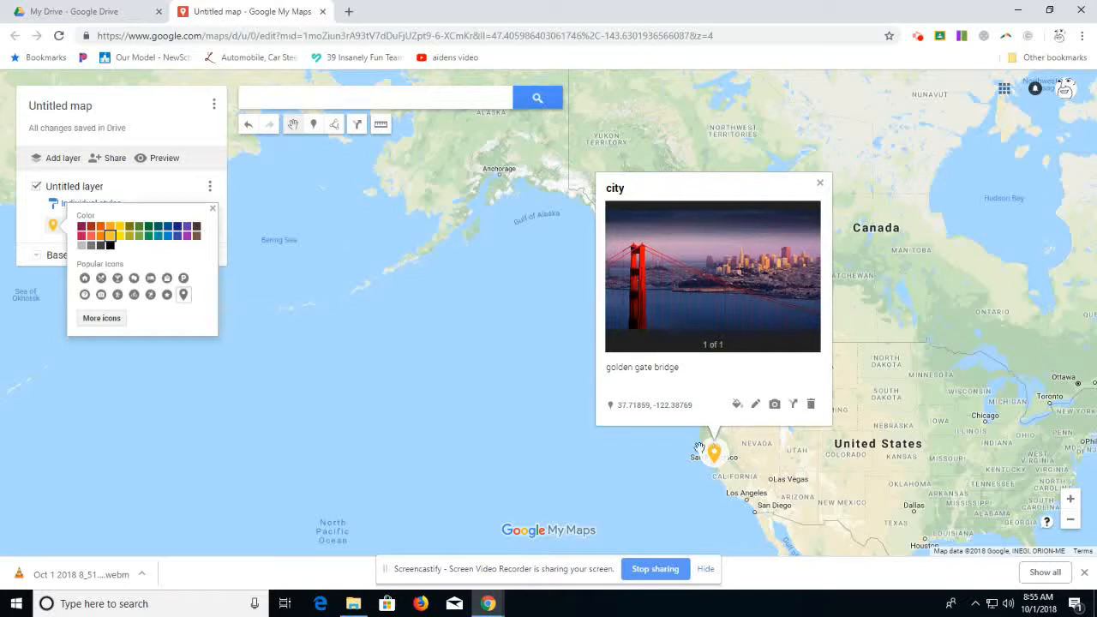
Step: Replace the city marker's pin with the city buildings icon from the Places category and close its info card
{"action": "left_click", "coordinate": [111, 316]}
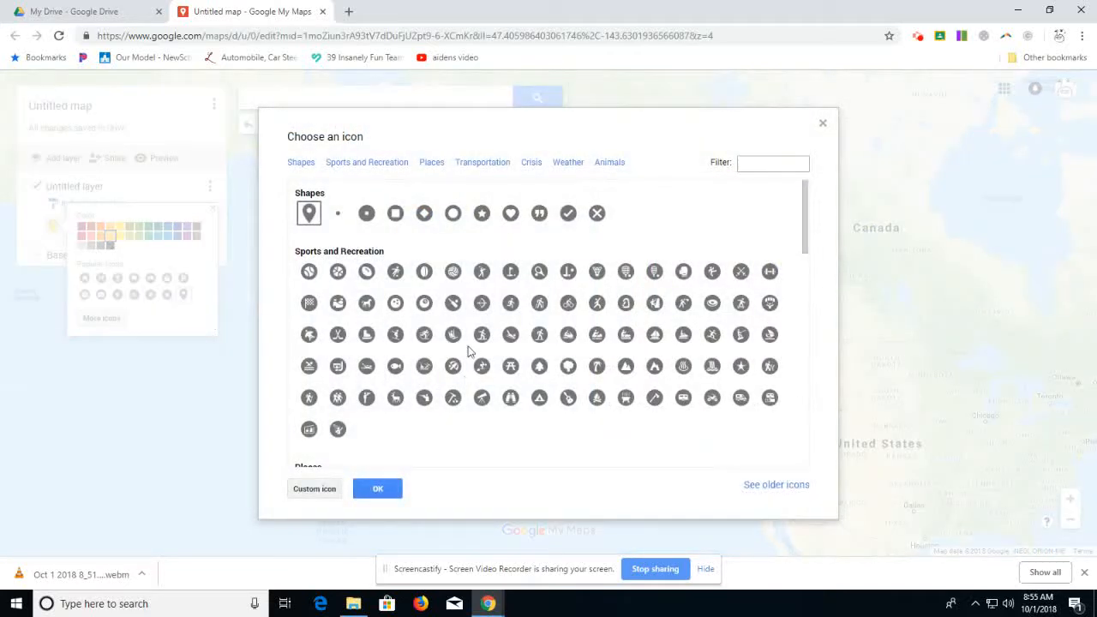
{"action": "left_click", "coordinate": [429, 165]}
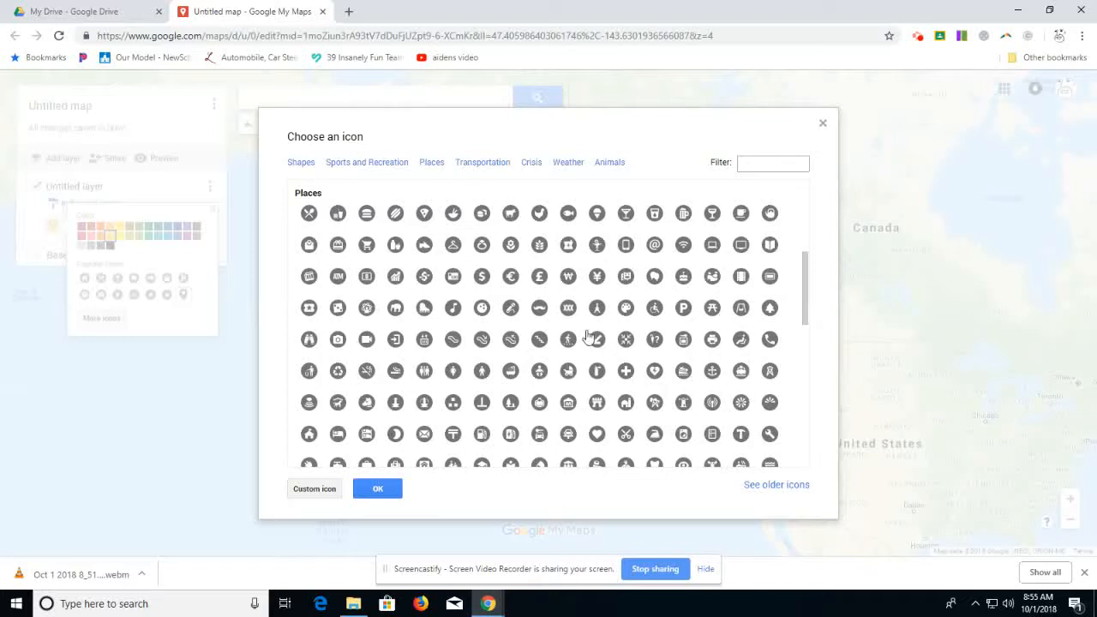
{"action": "scroll", "coordinate": [566, 341], "scroll_direction": "down", "scroll_amount": 3}
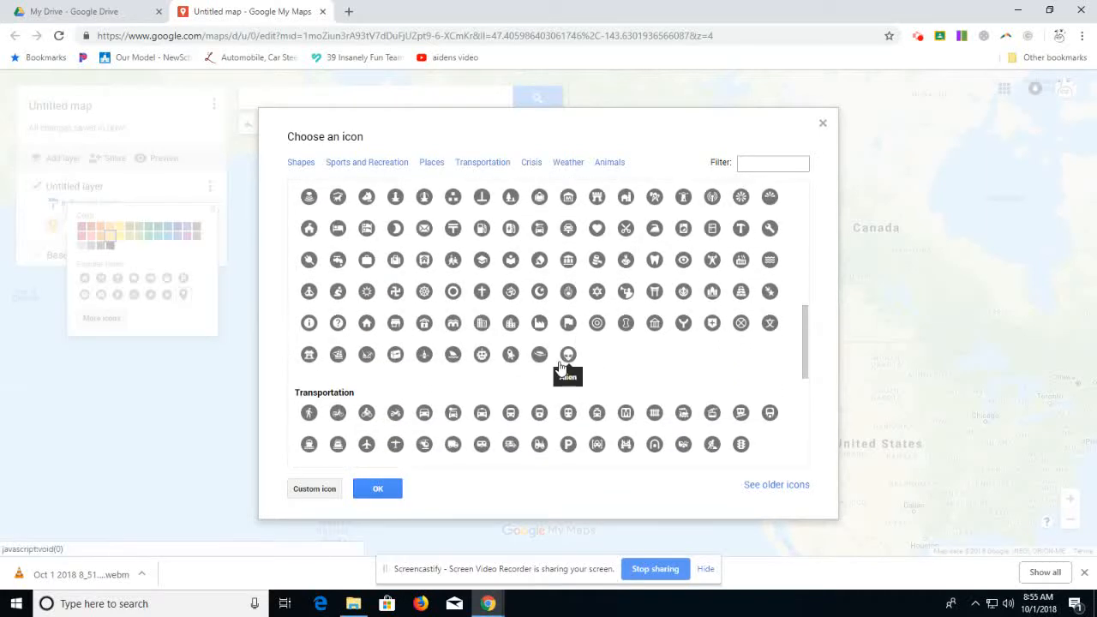
{"action": "left_click", "coordinate": [510, 326]}
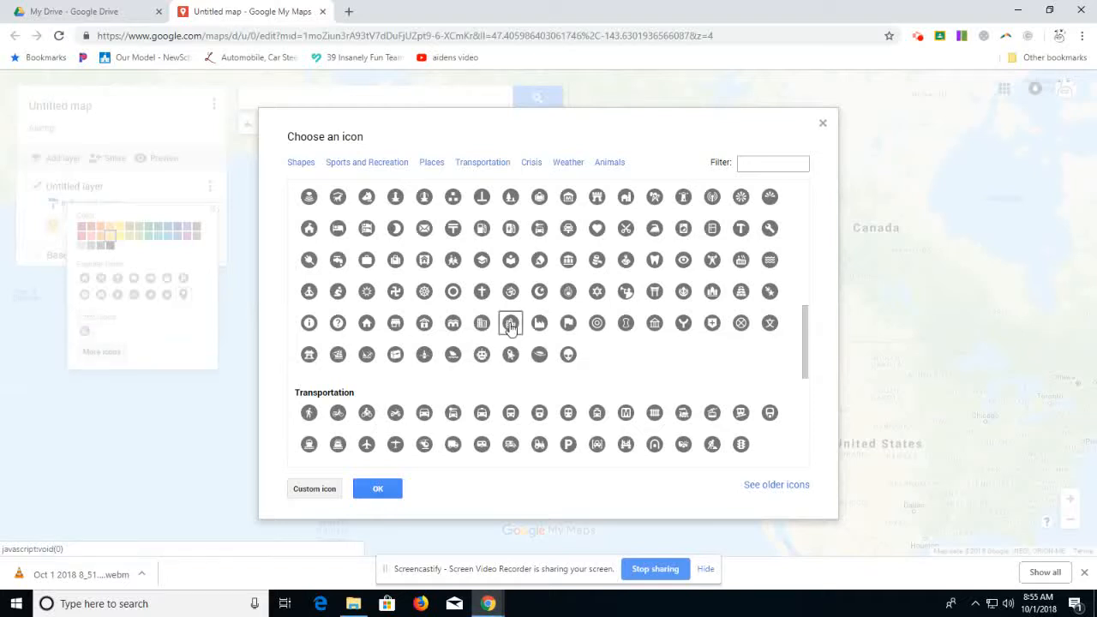
{"action": "left_click", "coordinate": [375, 489]}
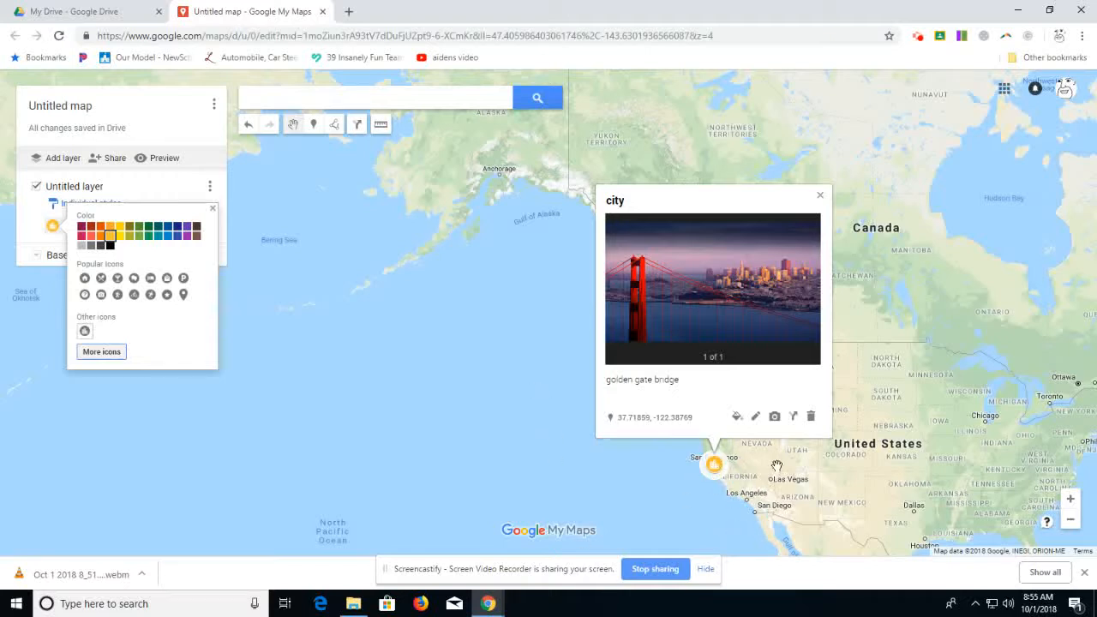
{"action": "left_click", "coordinate": [820, 201]}
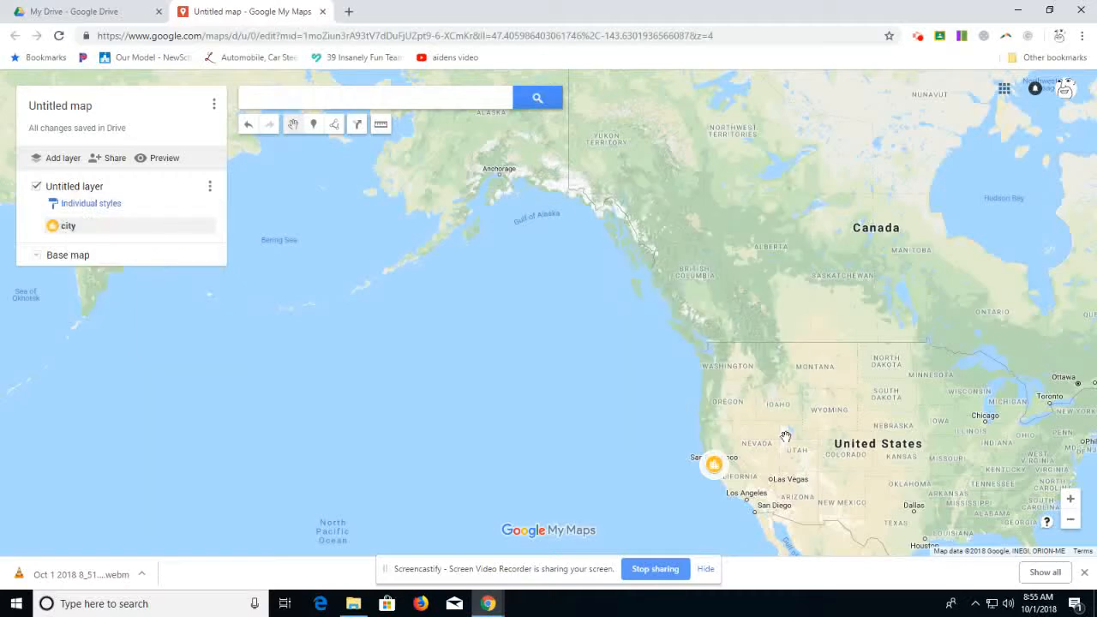
Step: Draw a multi-segment line from Santa Rosa through Yosemite and Death Valley to Los Angeles, ending on the coast near Ventura
{"action": "left_click_drag", "start_coordinate": [783, 540], "coordinate": [866, 540]}
{"action": "scroll", "coordinate": [760, 423], "scroll_direction": "up", "scroll_amount": 3}
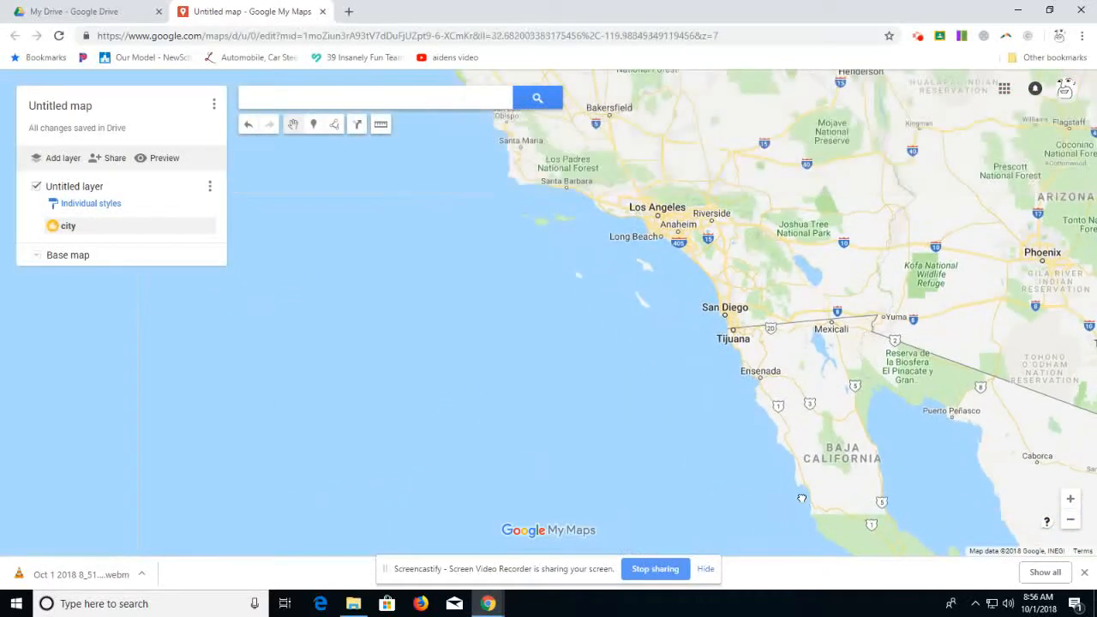
{"action": "left_click_drag", "start_coordinate": [642, 237], "coordinate": [720, 352]}
{"action": "left_click_drag", "start_coordinate": [619, 397], "coordinate": [659, 526]}
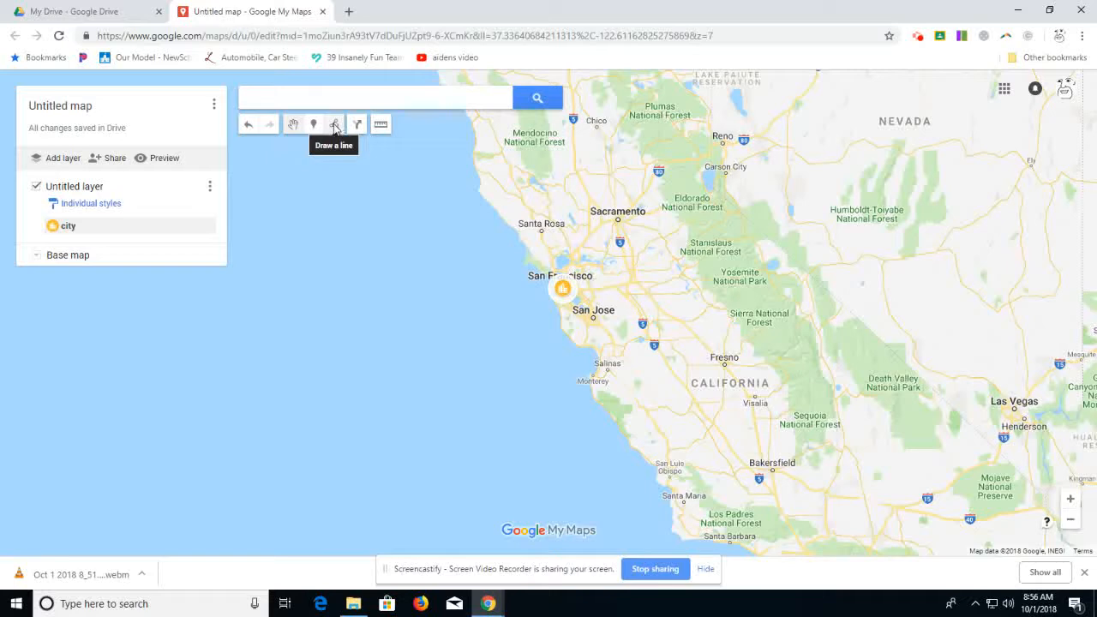
{"action": "left_click", "coordinate": [335, 126]}
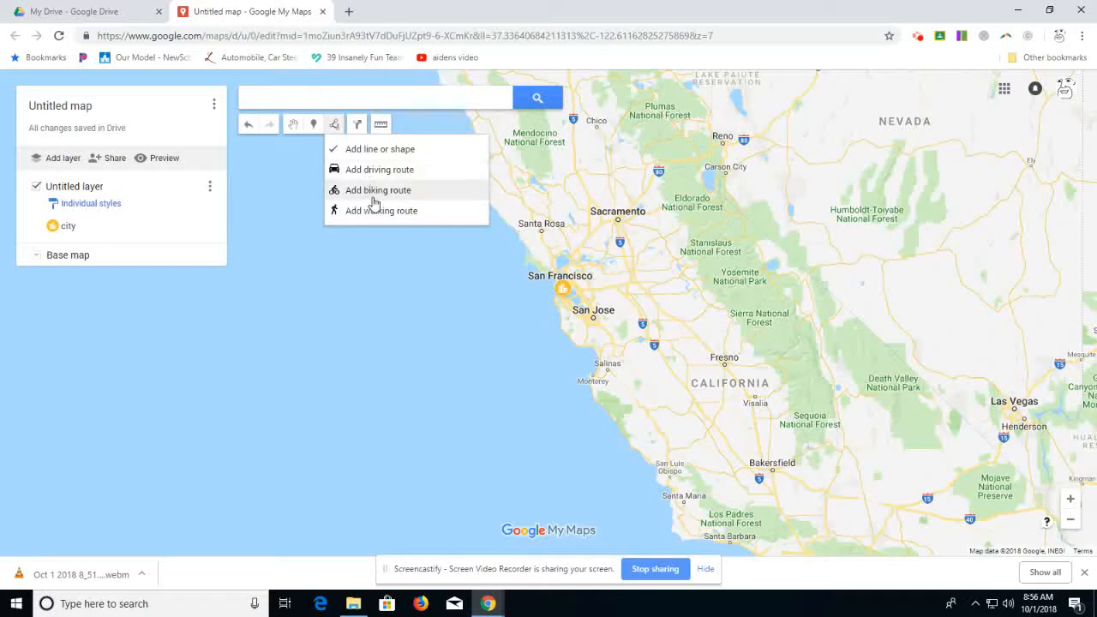
{"action": "left_click", "coordinate": [363, 149]}
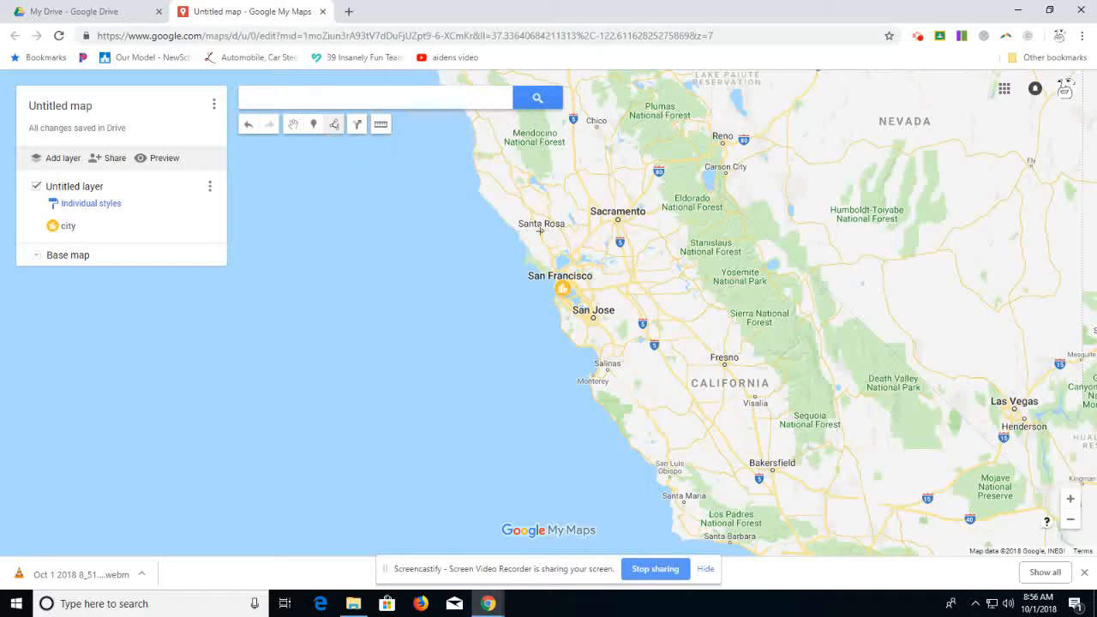
{"action": "left_click", "coordinate": [540, 230]}
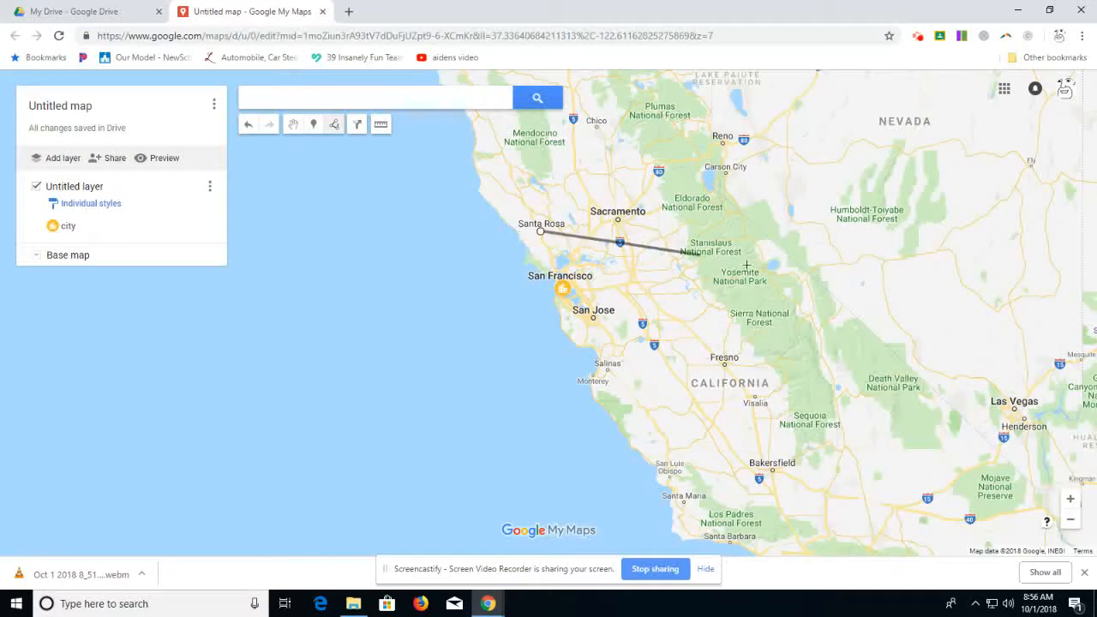
{"action": "left_click", "coordinate": [754, 266]}
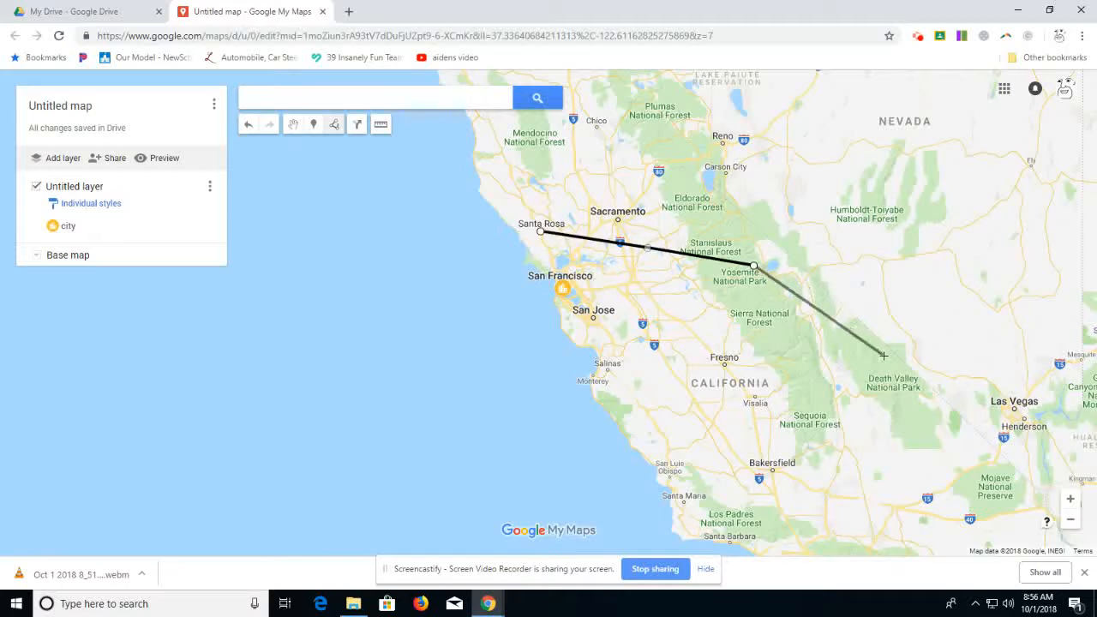
{"action": "left_click", "coordinate": [892, 355]}
{"action": "left_click", "coordinate": [901, 481]}
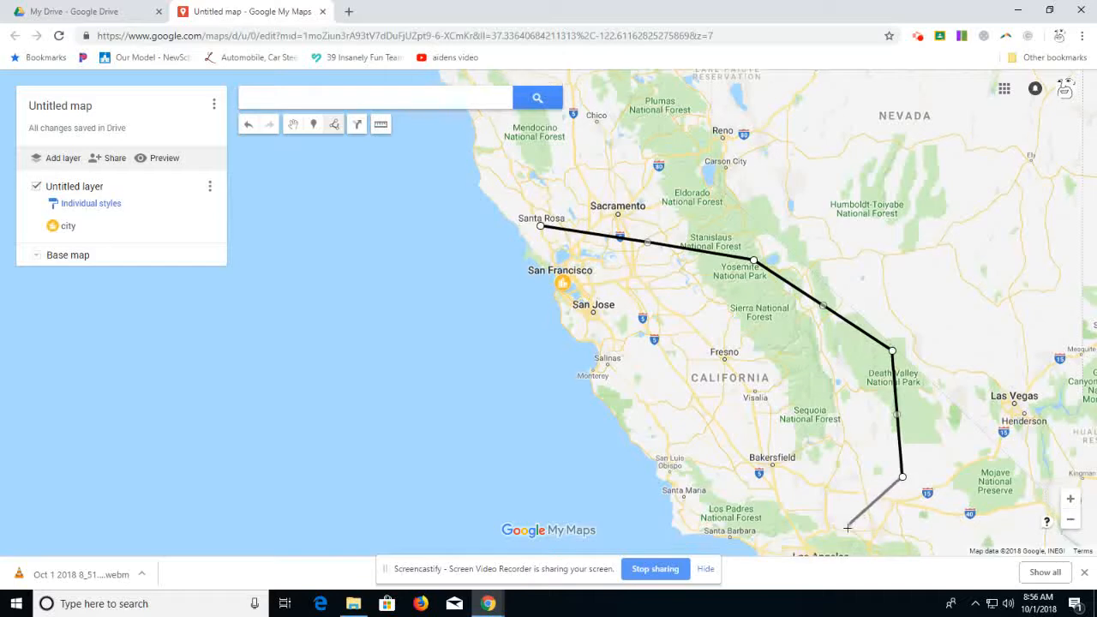
{"action": "left_click", "coordinate": [846, 524]}
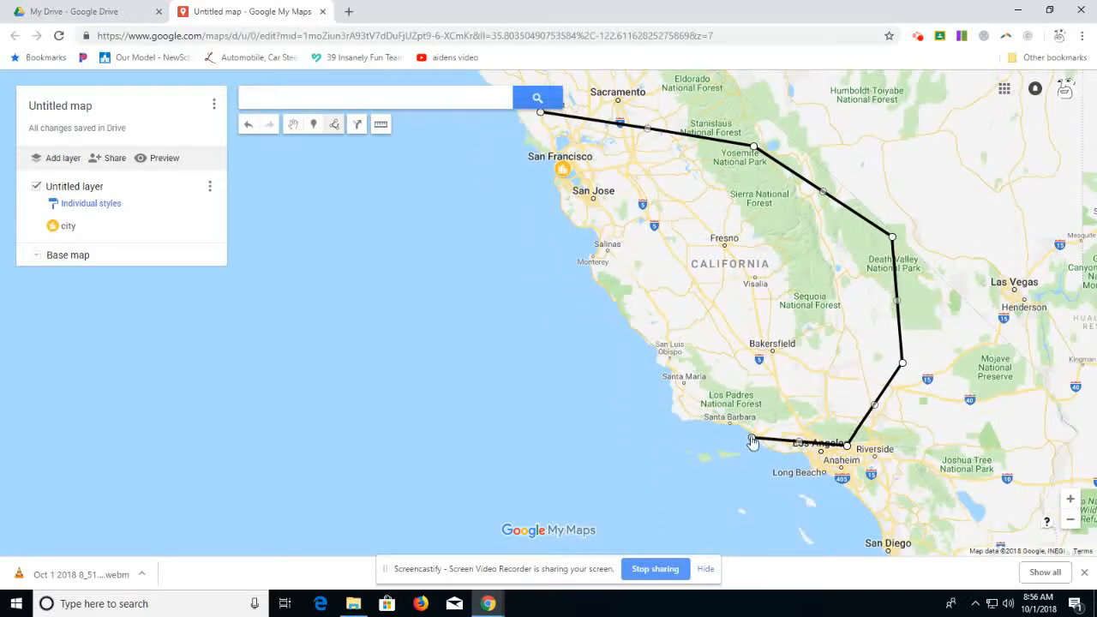
{"action": "double_click", "coordinate": [751, 440]}
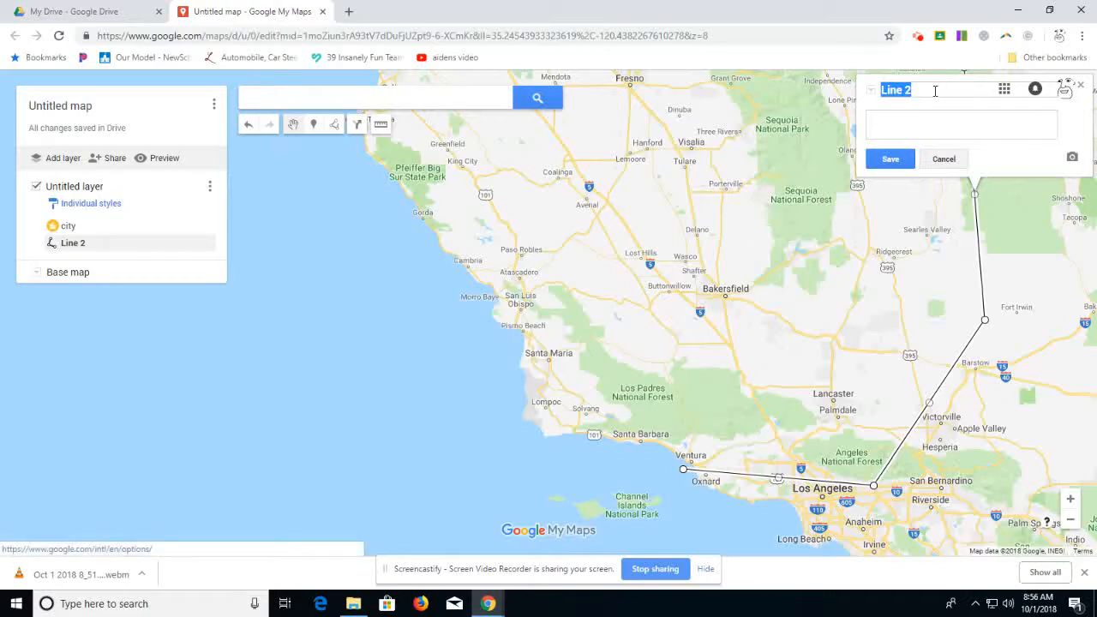
Step: Color the line across California orange, increase its line width, and close its info card
{"action": "left_click_drag", "start_coordinate": [631, 370], "coordinate": [625, 363]}
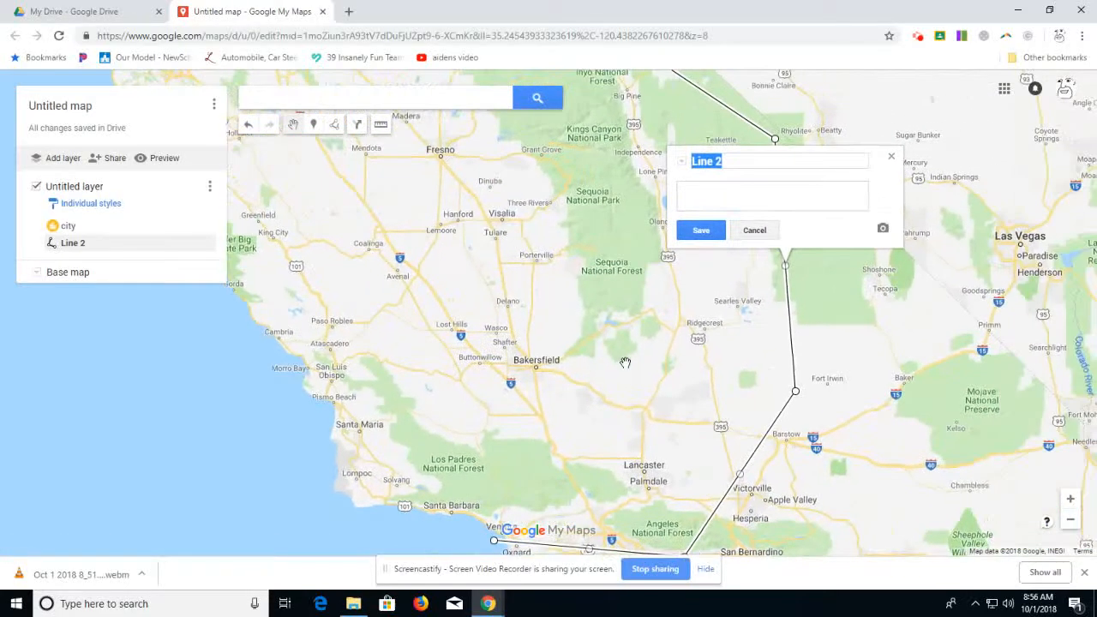
{"action": "scroll", "coordinate": [628, 360], "scroll_direction": "down", "scroll_amount": 1}
{"action": "scroll", "coordinate": [629, 360], "scroll_direction": "up", "scroll_amount": 1}
{"action": "scroll", "coordinate": [628, 360], "scroll_direction": "down", "scroll_amount": 1}
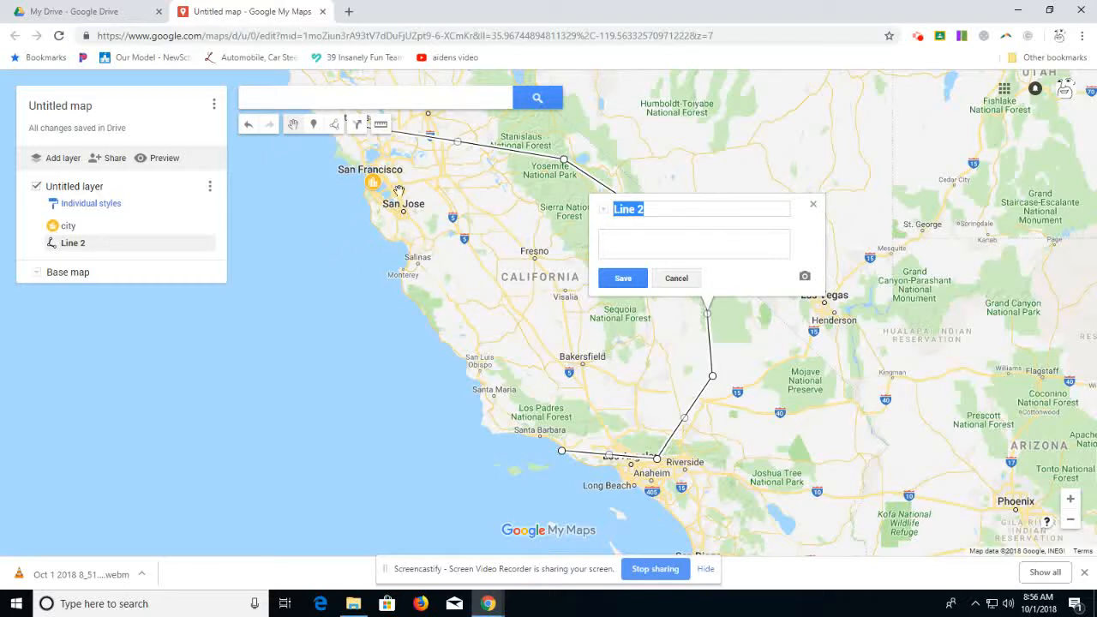
{"action": "left_click", "coordinate": [207, 243]}
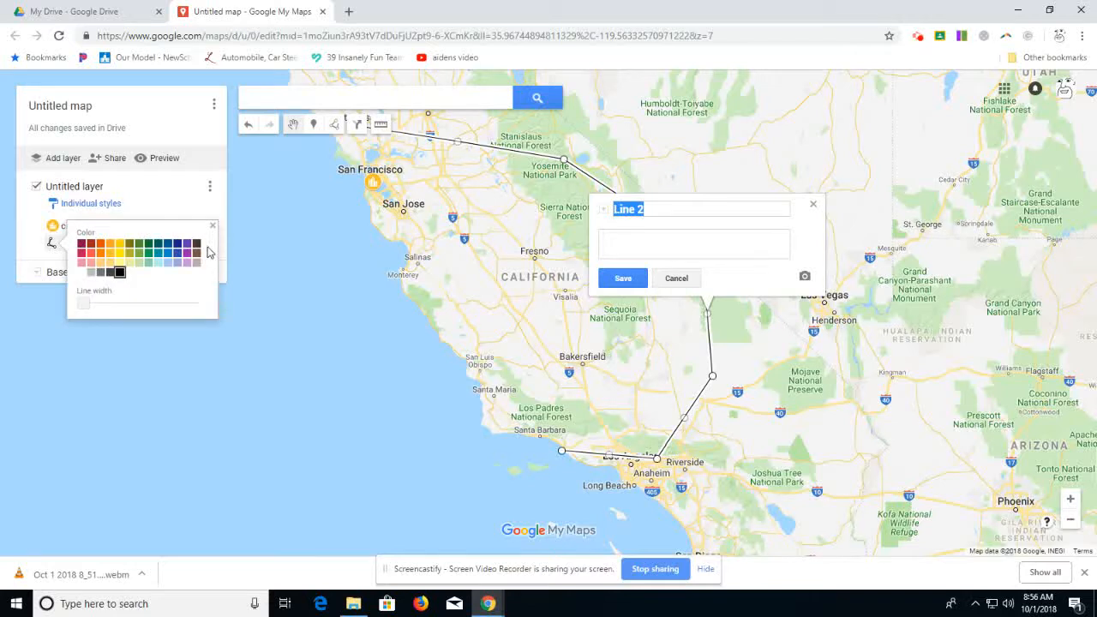
{"action": "left_click", "coordinate": [92, 259]}
{"action": "left_click_drag", "start_coordinate": [84, 303], "coordinate": [117, 315]}
{"action": "left_click", "coordinate": [333, 344]}
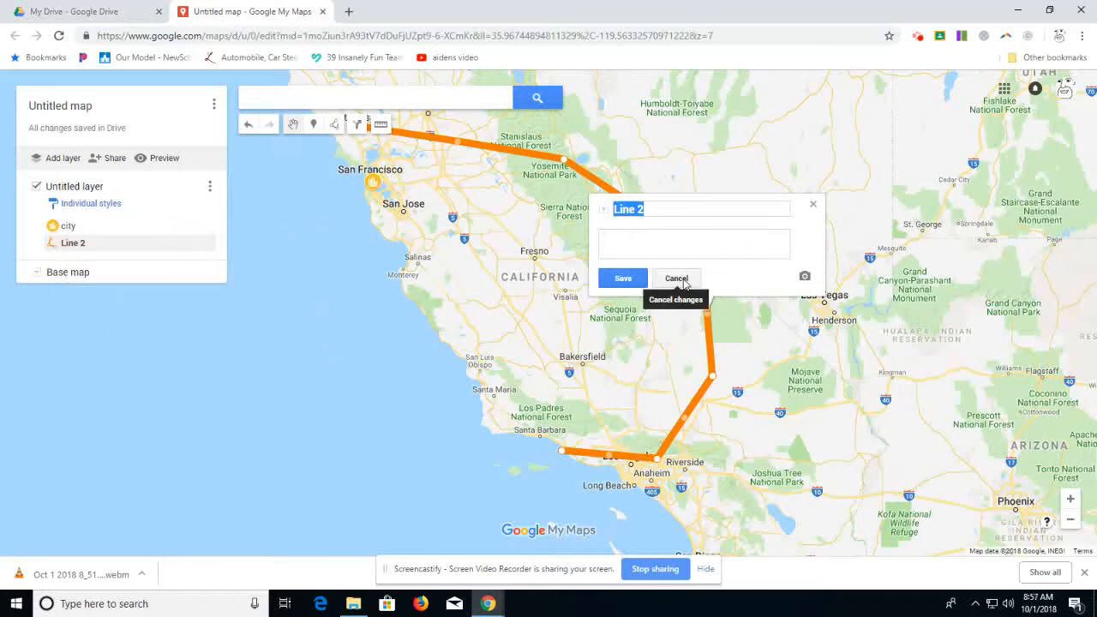
{"action": "left_click", "coordinate": [814, 206]}
Step: Delete the orange line and the San Francisco city marker from the map
{"action": "left_click", "coordinate": [609, 193]}
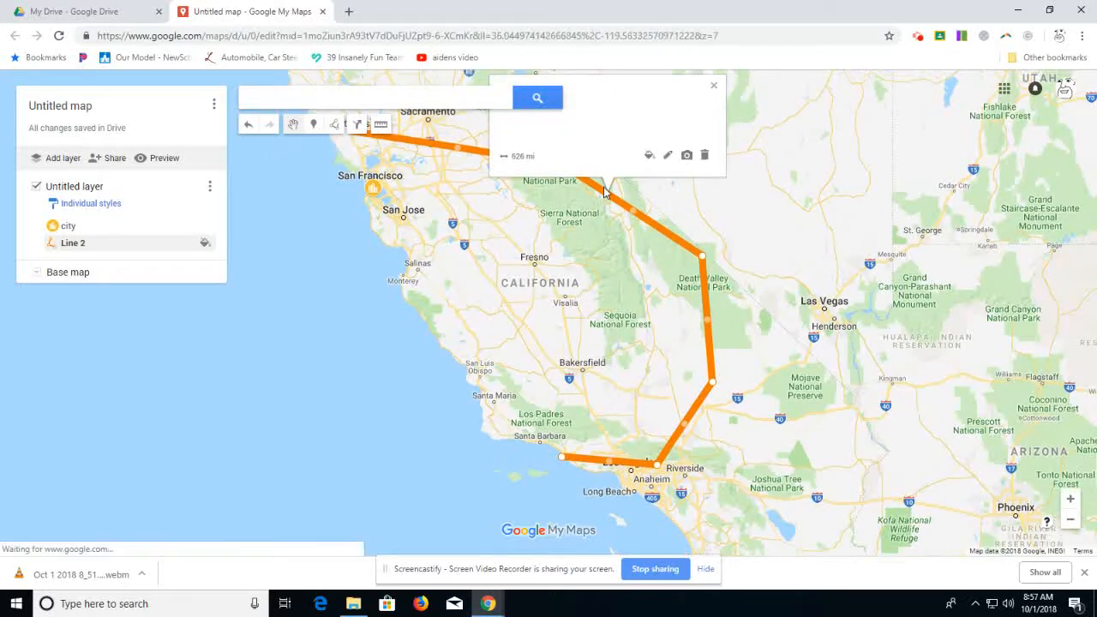
{"action": "key", "text": "Delete"}
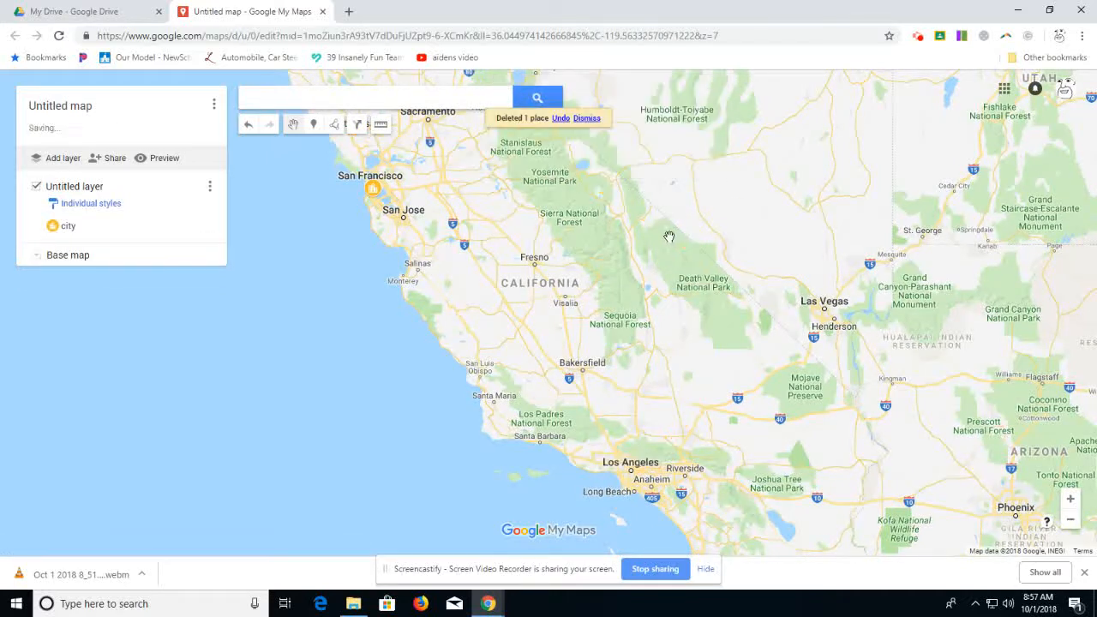
{"action": "left_click", "coordinate": [376, 190]}
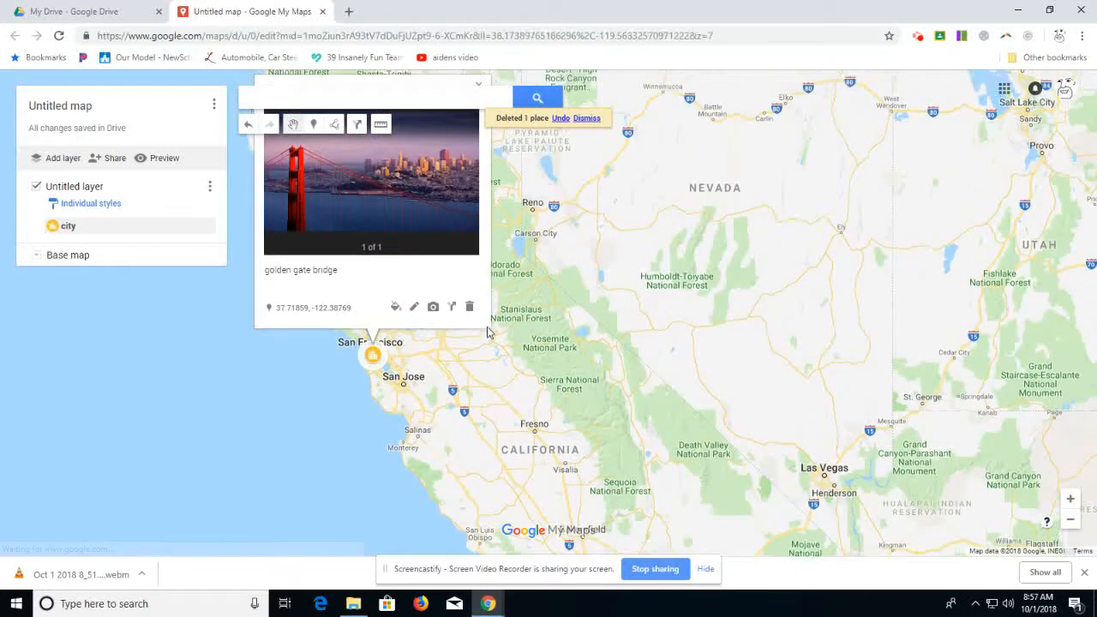
{"action": "left_click", "coordinate": [470, 307]}
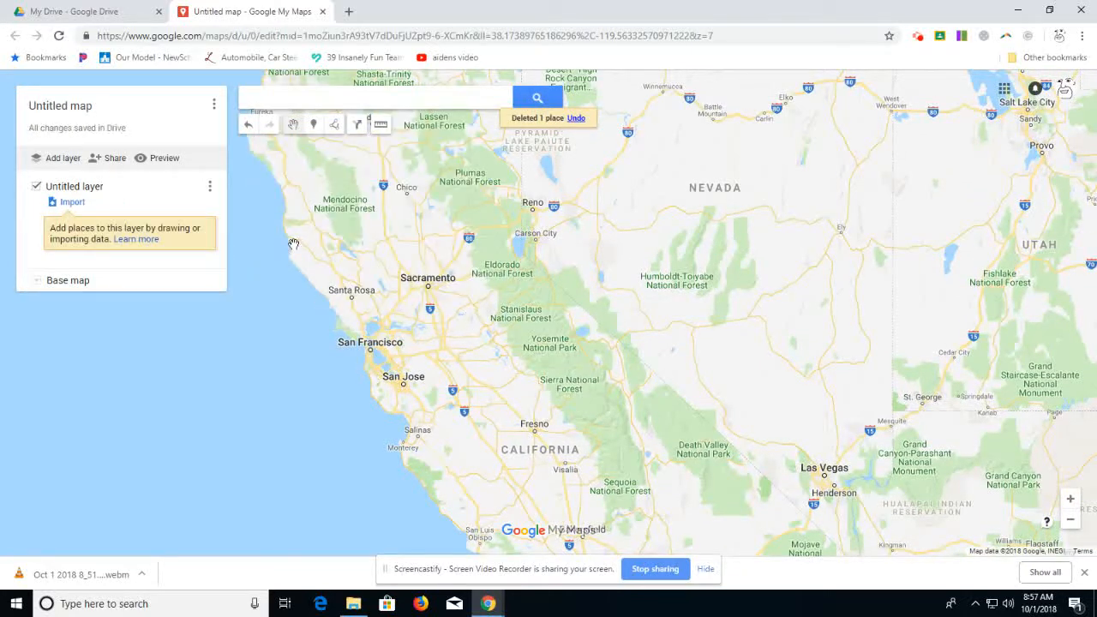
Step: Measure the distance from Chico through Sacramento to Fresno and clear the measurement
{"action": "left_click", "coordinate": [381, 125]}
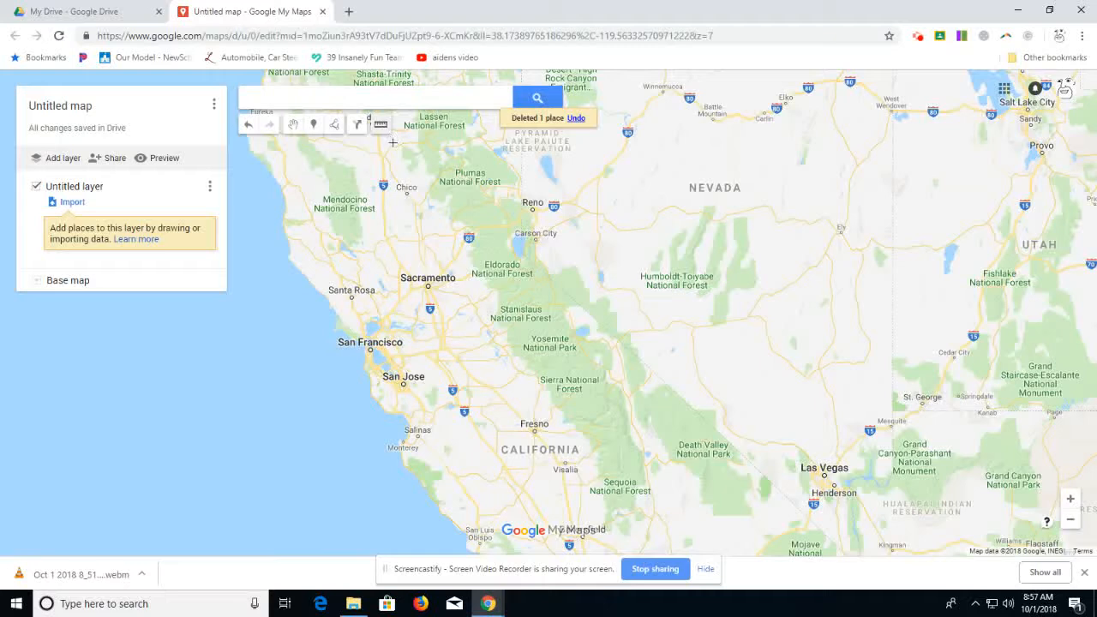
{"action": "left_click", "coordinate": [406, 193]}
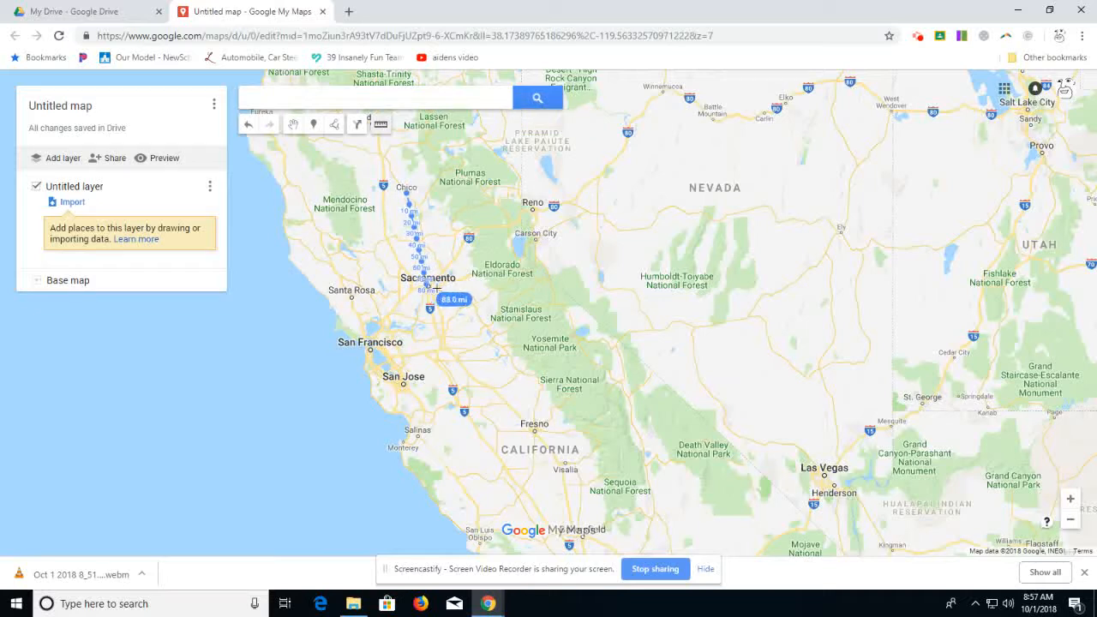
{"action": "left_click", "coordinate": [426, 286]}
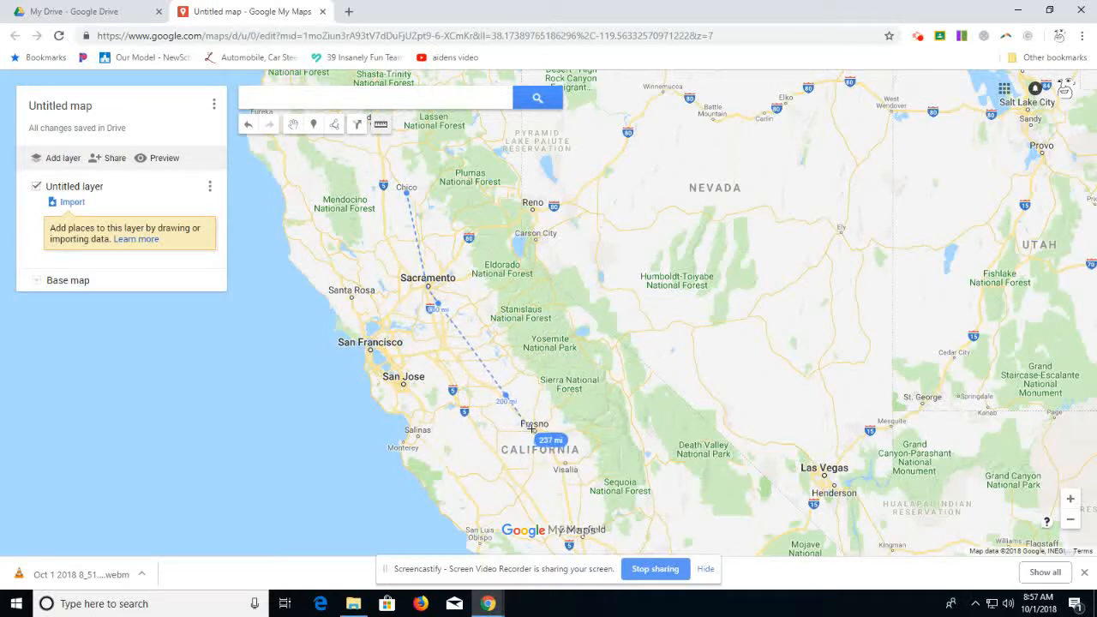
{"action": "double_click", "coordinate": [533, 430]}
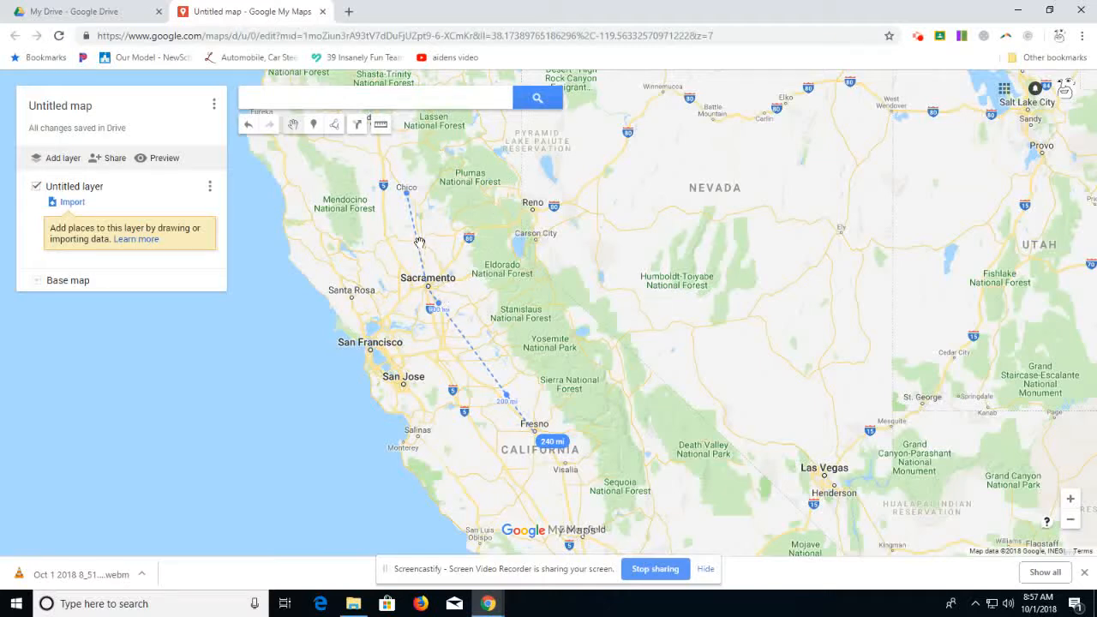
{"action": "left_click", "coordinate": [467, 344]}
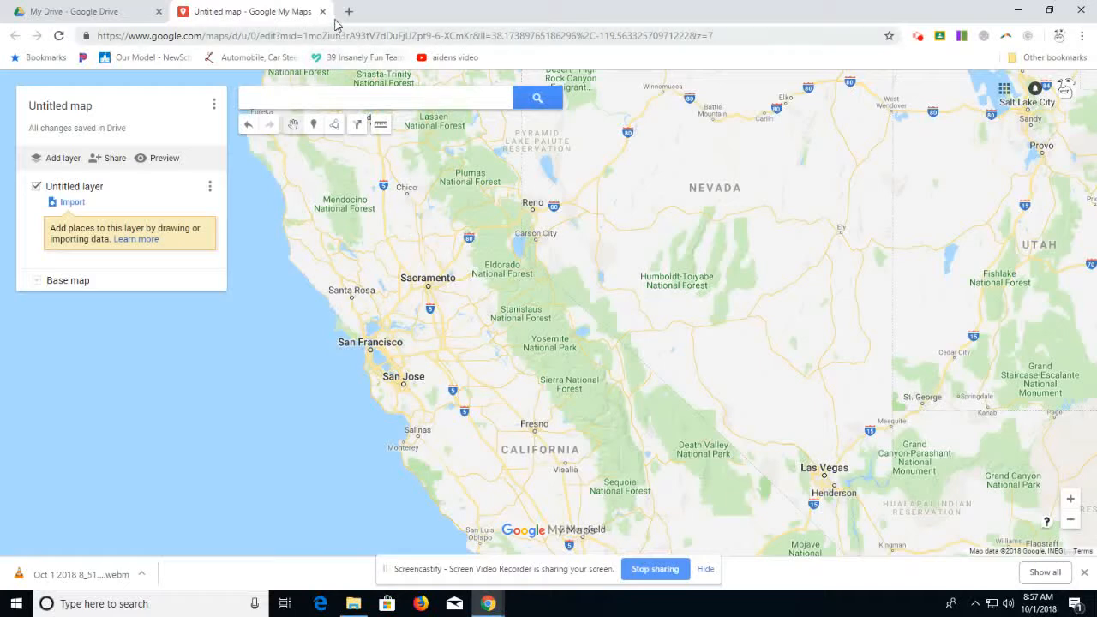
{"action": "left_click", "coordinate": [917, 37]}
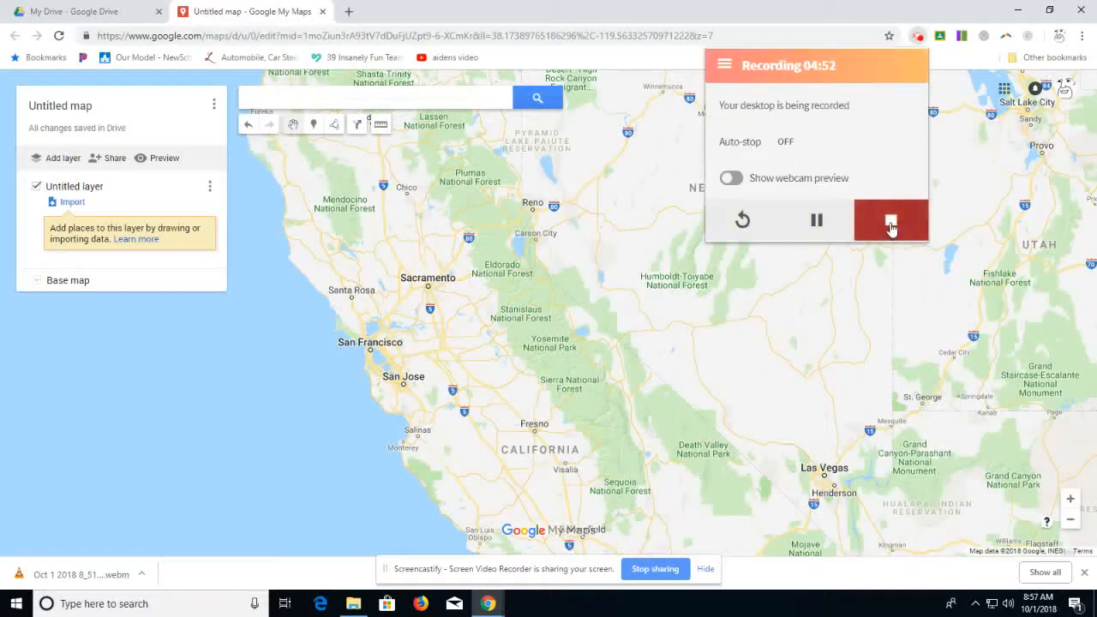